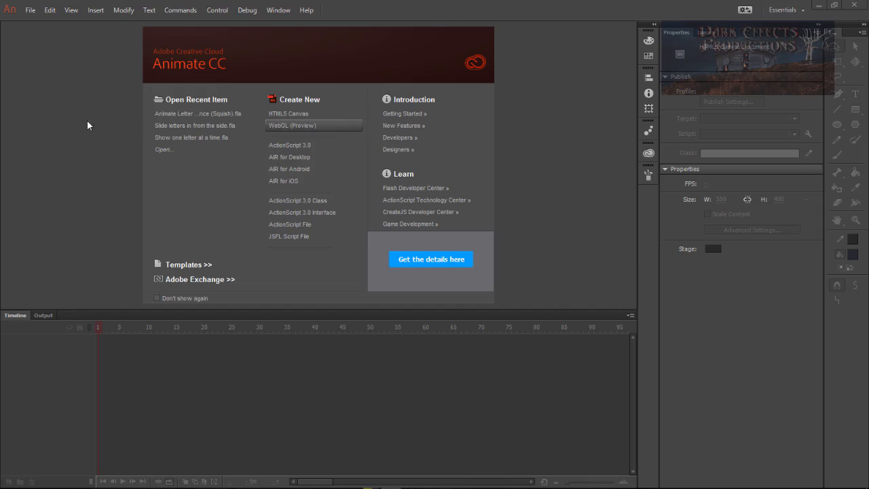
Create a new HTML5 Canvas document
{"action": "left_click", "coordinate": [296, 116]}
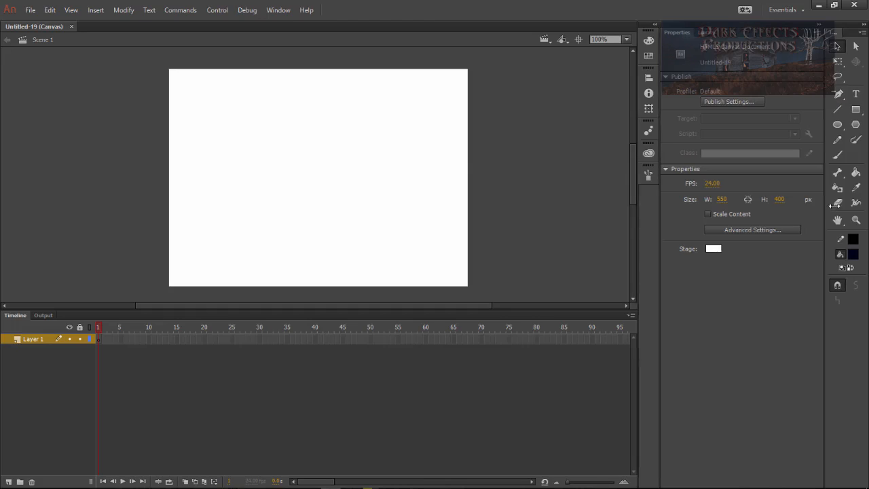
{"action": "left_click_drag", "start_coordinate": [834, 205], "coordinate": [823, 178]}
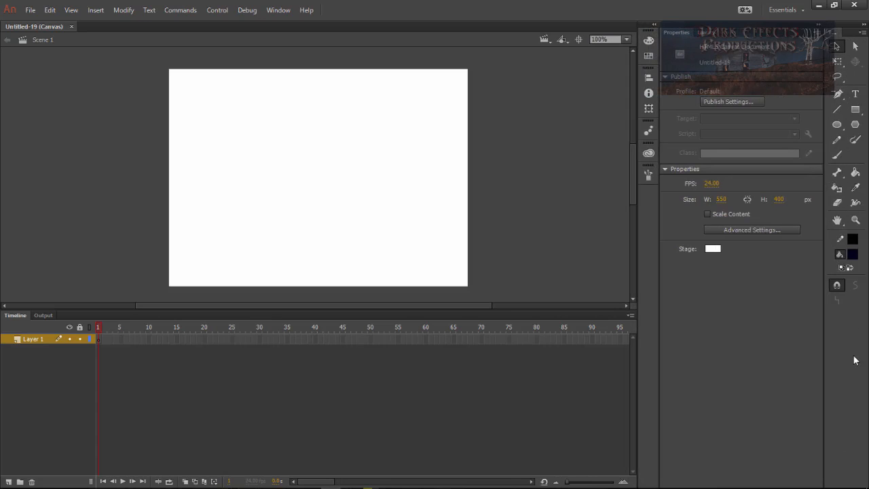
Add the letters D, A, R and K as four separate static text objects spread across the upper part of the stage
{"action": "left_click", "coordinate": [854, 93]}
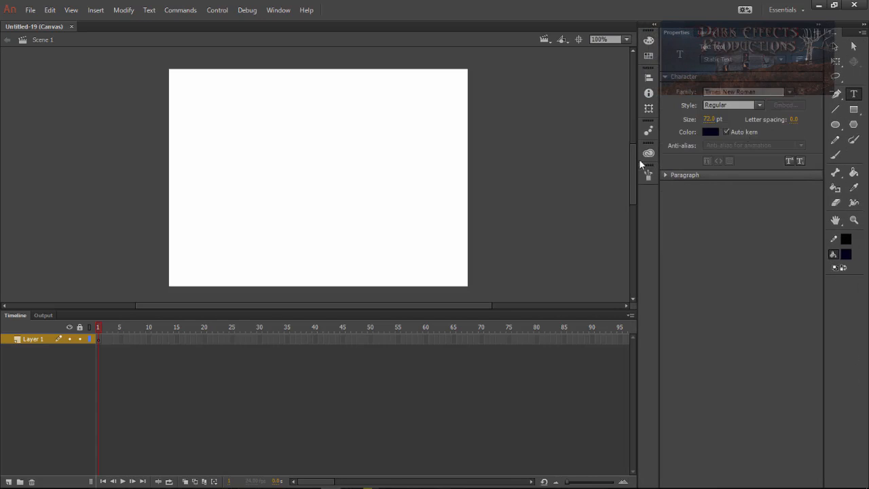
{"action": "left_click", "coordinate": [198, 166]}
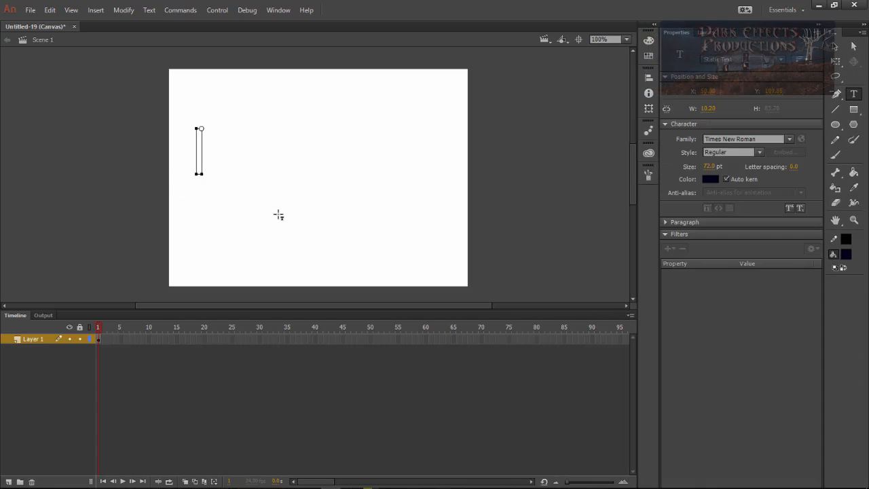
{"action": "type", "text": "D"}
{"action": "key", "text": "Escape"}
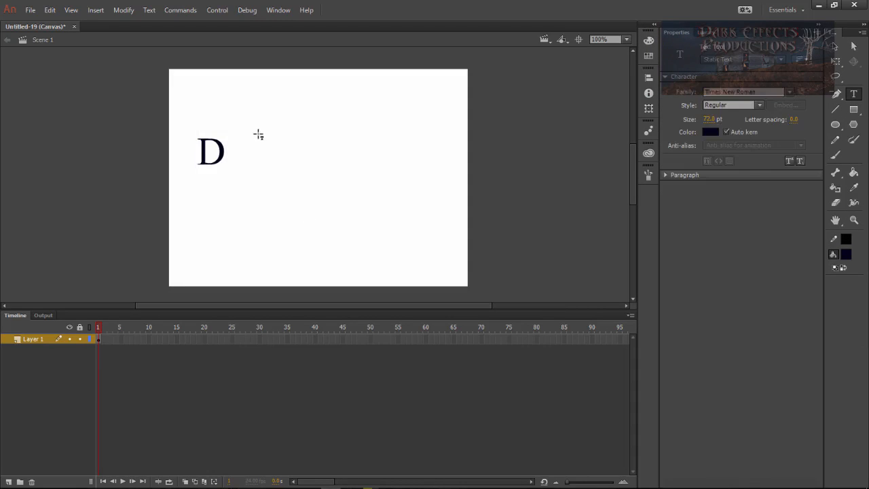
{"action": "left_click", "coordinate": [258, 135]}
{"action": "type", "text": "A"}
{"action": "key", "text": "Escape"}
{"action": "left_click", "coordinate": [320, 136]}
{"action": "type", "text": "R"}
{"action": "key", "text": "Escape"}
{"action": "left_click", "coordinate": [376, 133]}
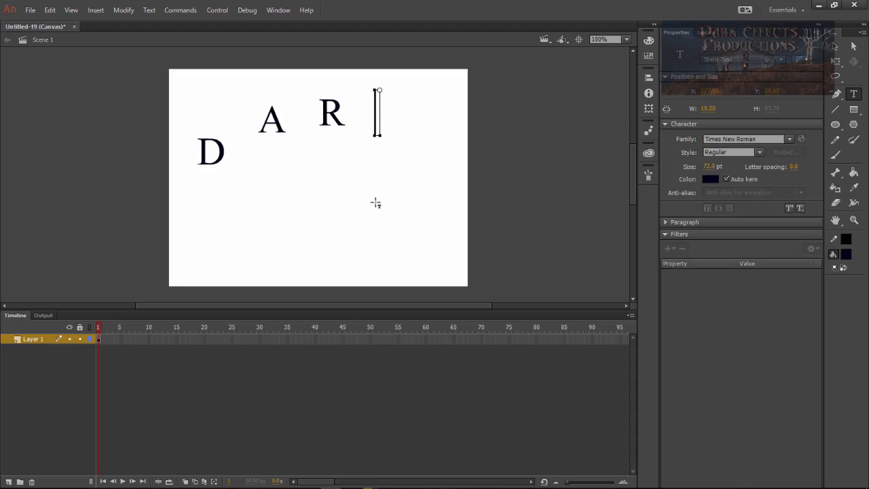
{"action": "type", "text": "K"}
{"action": "key", "text": "Escape"}
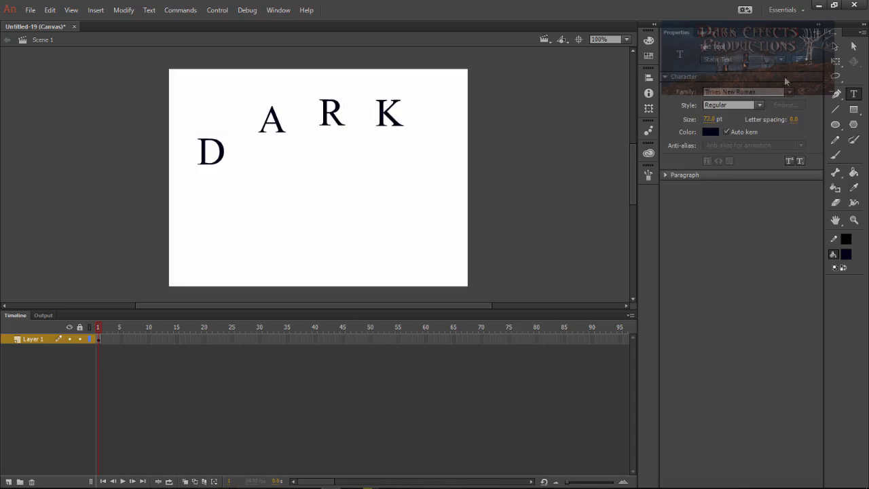
Move the A, R and K next to the D so the letters form the word DARK on one line
{"action": "left_click", "coordinate": [835, 49]}
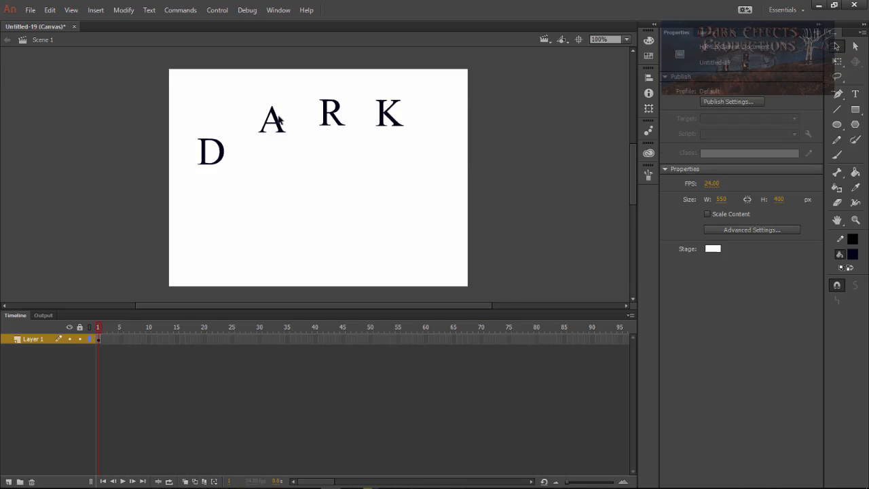
{"action": "left_click", "coordinate": [279, 120]}
{"action": "left_click_drag", "start_coordinate": [283, 133], "coordinate": [251, 163]}
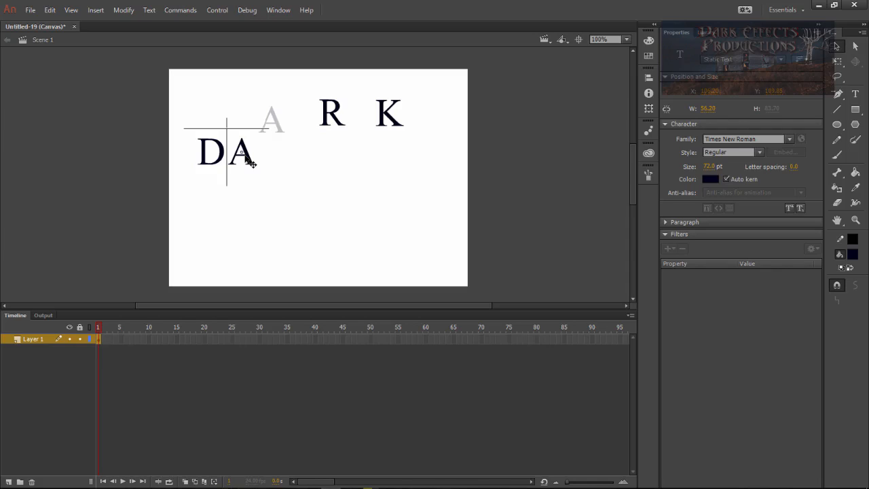
{"action": "left_click_drag", "start_coordinate": [251, 161], "coordinate": [251, 162]}
{"action": "left_click_drag", "start_coordinate": [330, 115], "coordinate": [278, 158]}
{"action": "left_click_drag", "start_coordinate": [388, 113], "coordinate": [300, 153]}
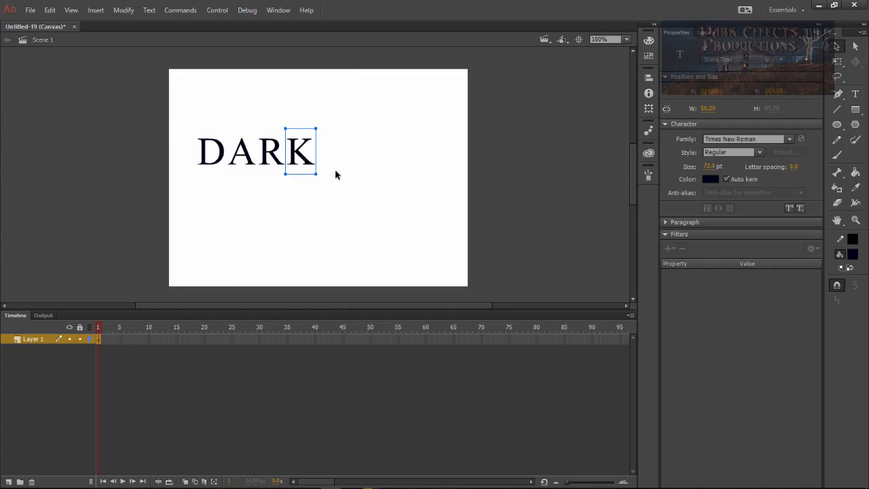
Try to align all four letters to the stage's horizontal center
{"action": "left_click_drag", "start_coordinate": [325, 126], "coordinate": [193, 191]}
{"action": "right_click", "coordinate": [299, 163]}
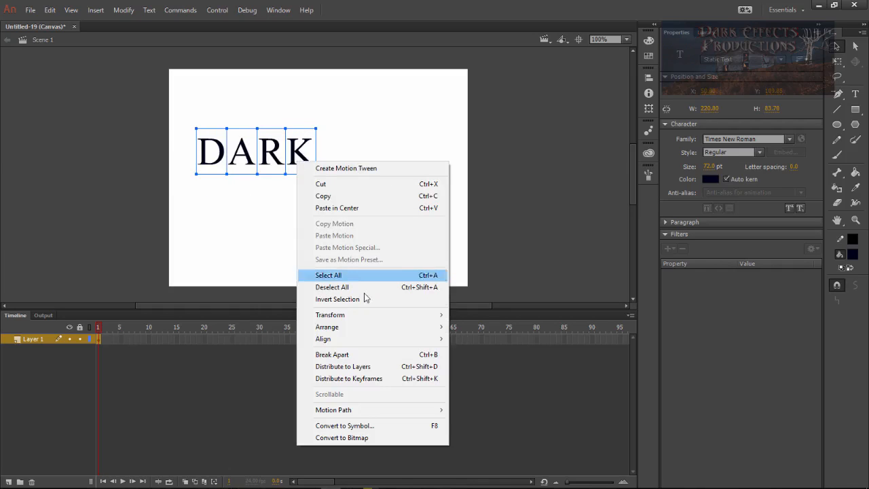
{"action": "mouse_move", "coordinate": [332, 340]}
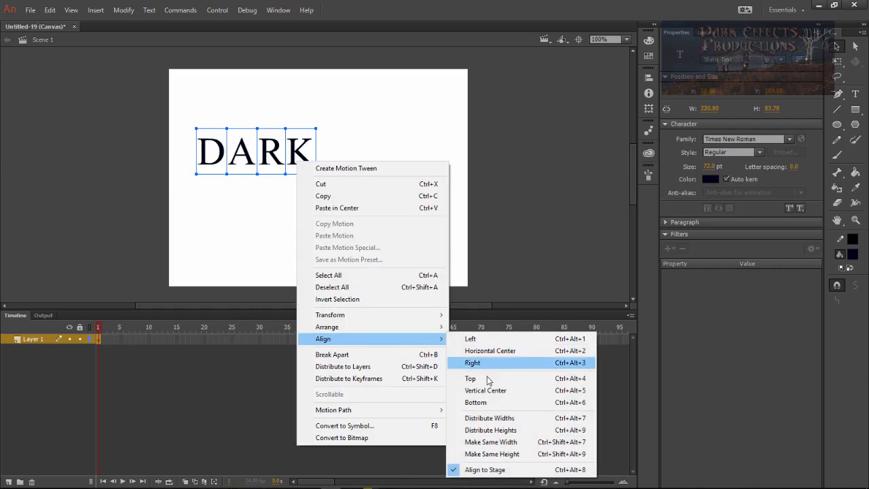
{"action": "left_click", "coordinate": [492, 351]}
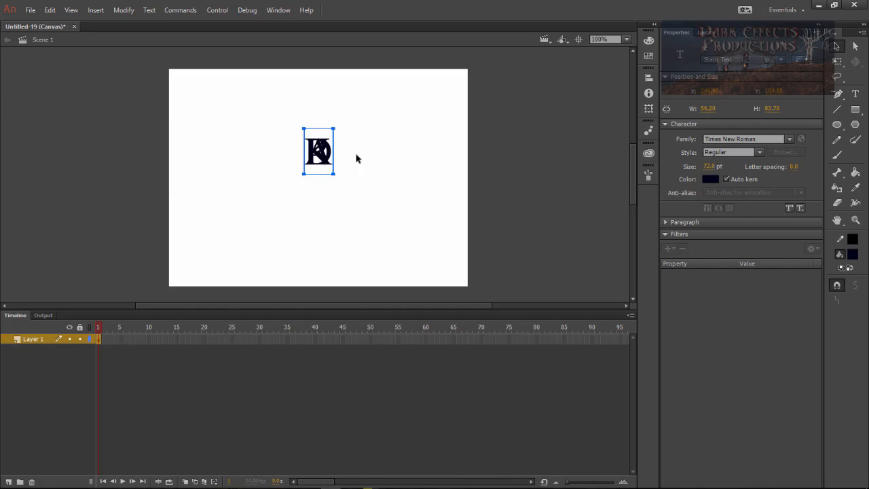
{"action": "key", "text": "ctrl+z"}
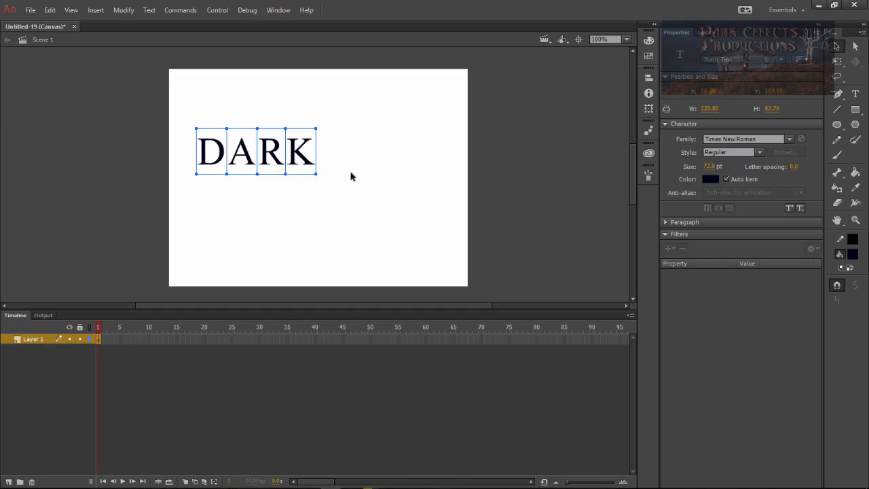
Align the four letters to the stage's vertical center and move them together to about X 156, near the stage's middle
{"action": "right_click", "coordinate": [303, 145]}
{"action": "mouse_move", "coordinate": [350, 324]}
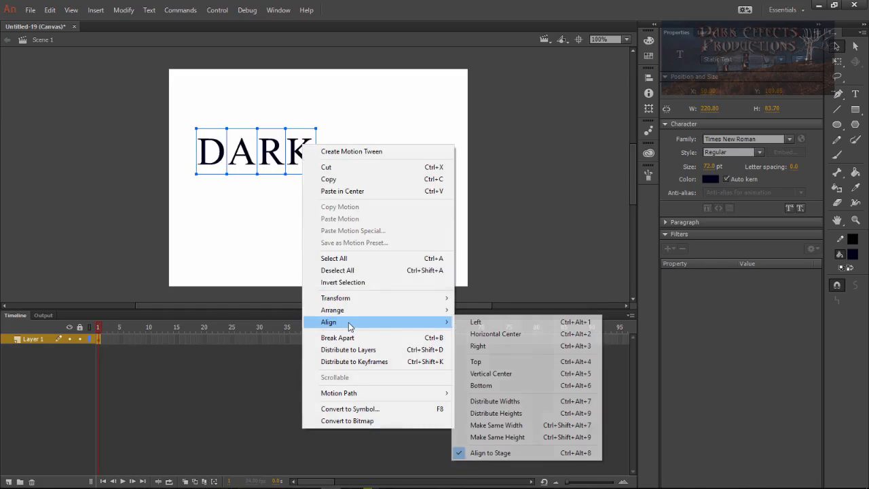
{"action": "left_click", "coordinate": [497, 374]}
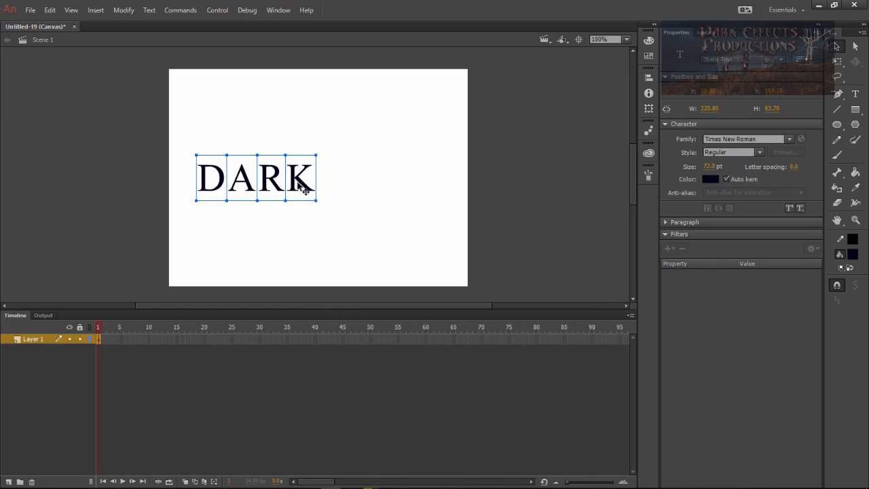
{"action": "left_click_drag", "start_coordinate": [304, 189], "coordinate": [361, 188]}
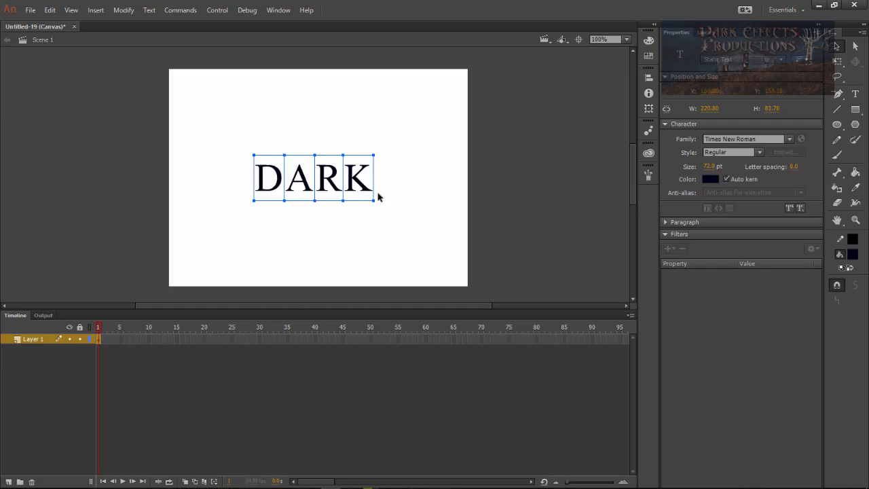
Try horizontal center alignment again on the repositioned word DARK
{"action": "right_click", "coordinate": [359, 182]}
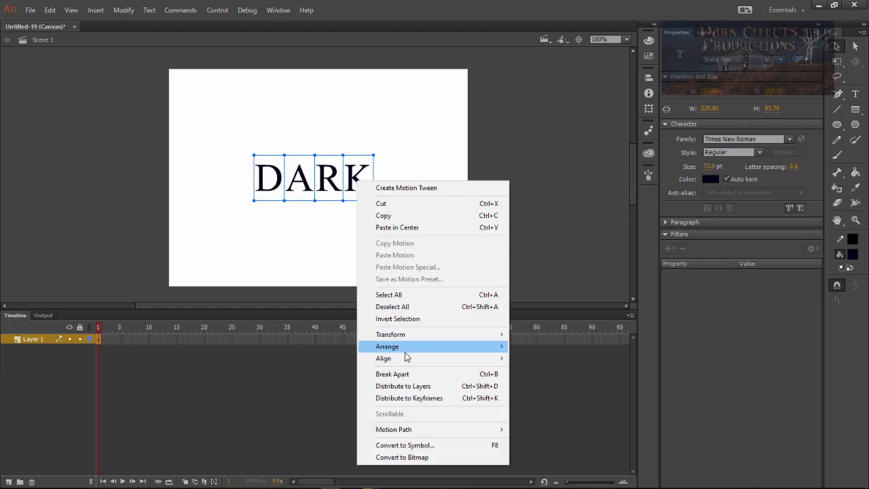
{"action": "mouse_move", "coordinate": [407, 359]}
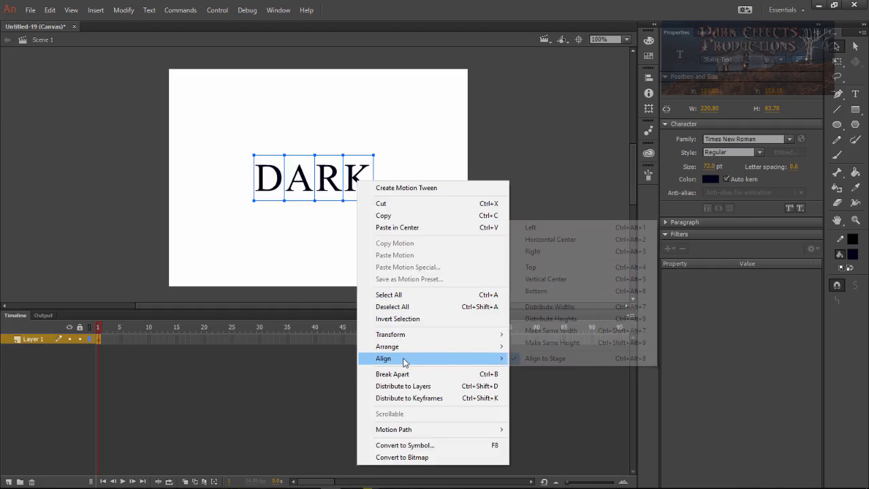
{"action": "left_click", "coordinate": [556, 241]}
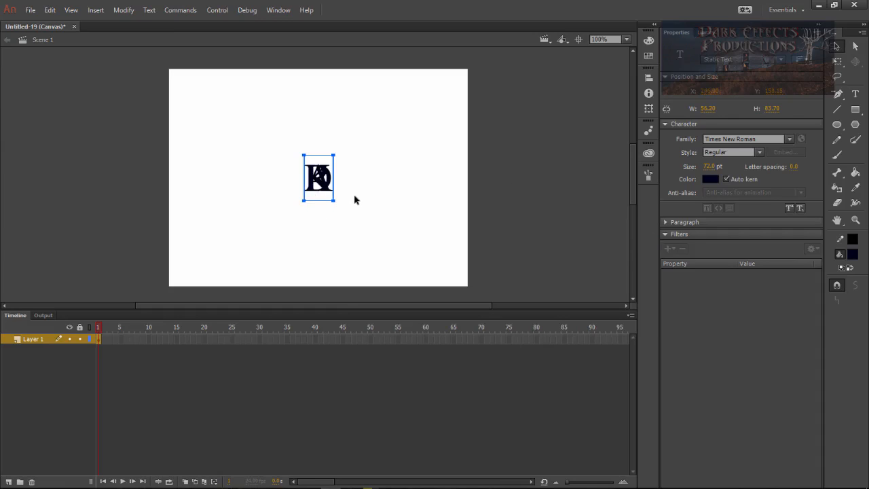
{"action": "key", "text": "ctrl+z"}
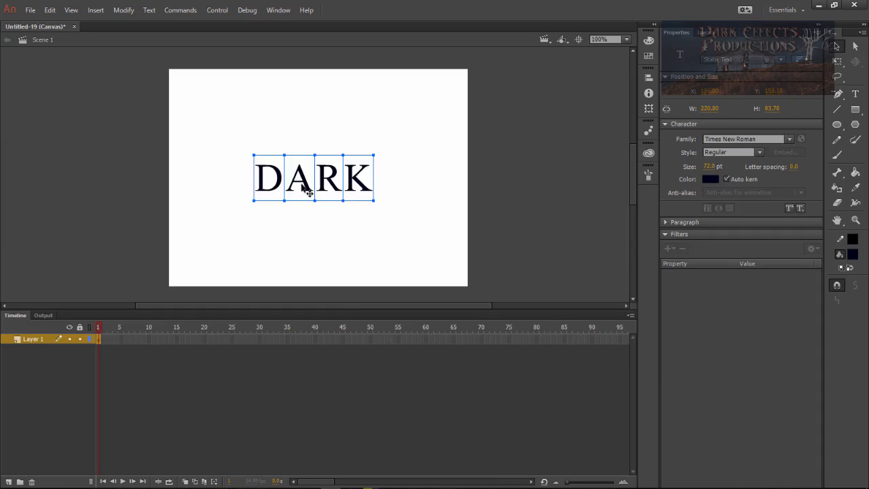
{"action": "left_click", "coordinate": [407, 221]}
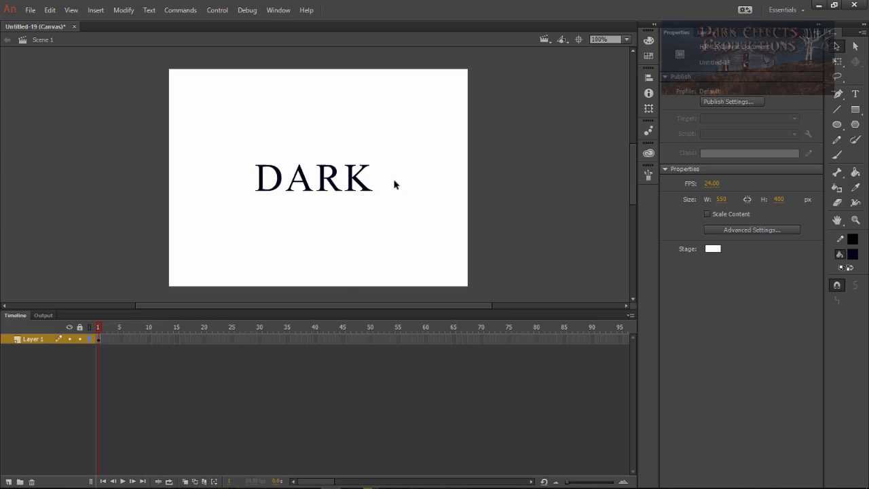
Convert the letter K to a movie clip symbol named K
{"action": "left_click", "coordinate": [359, 186]}
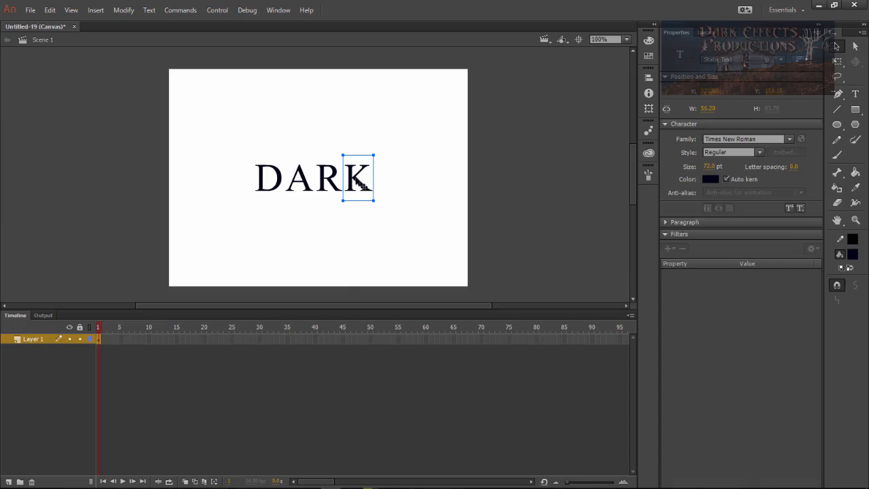
{"action": "right_click", "coordinate": [358, 184]}
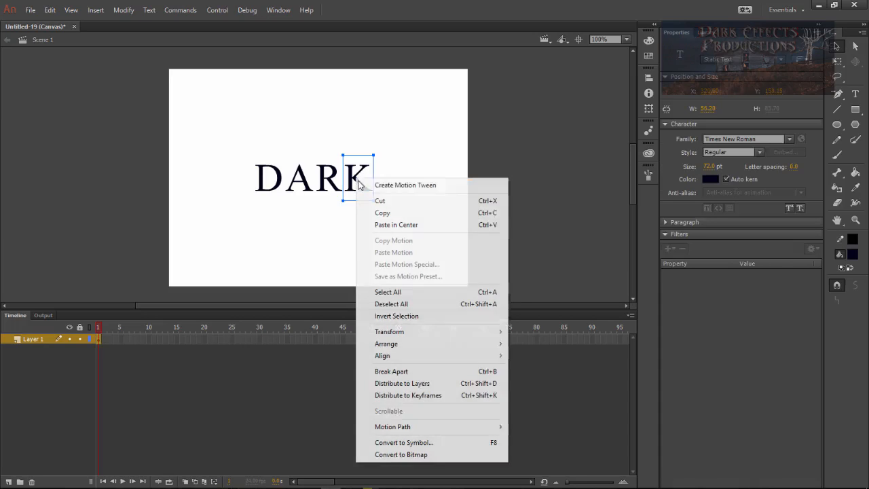
{"action": "left_click", "coordinate": [406, 443]}
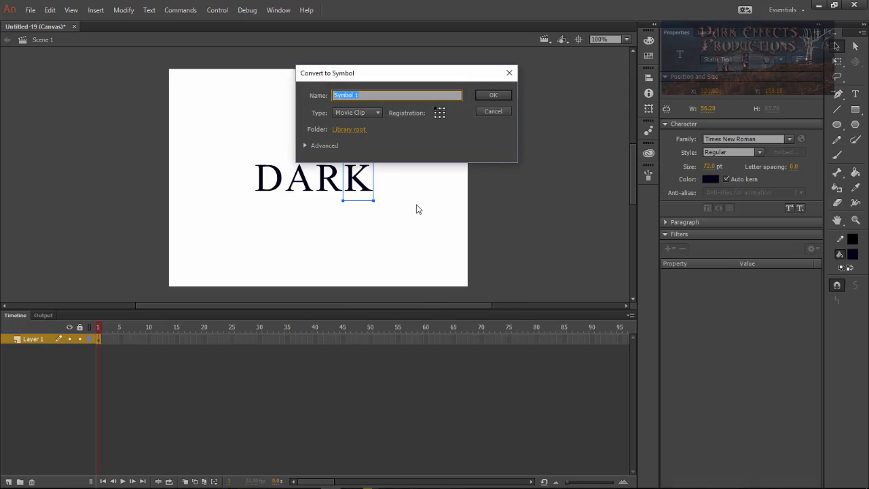
{"action": "type", "text": "K"}
{"action": "key", "text": "Return"}
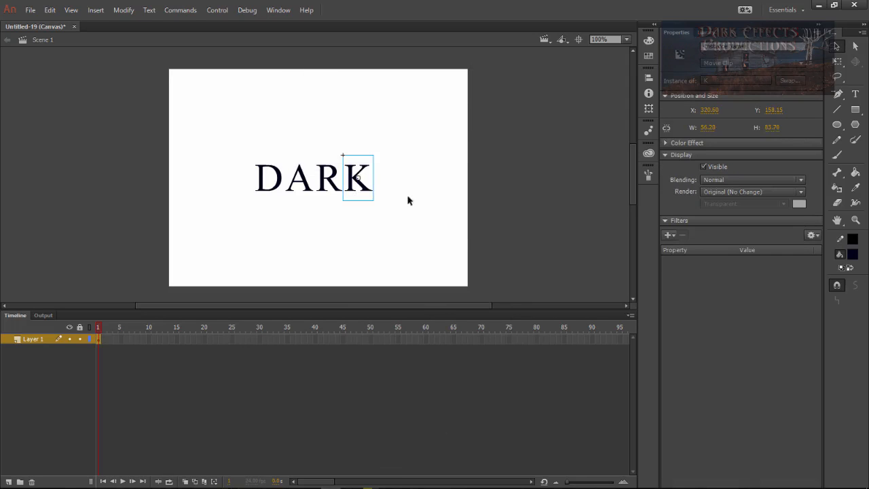
Convert the letter R to a movie clip symbol named R
{"action": "left_click", "coordinate": [327, 186]}
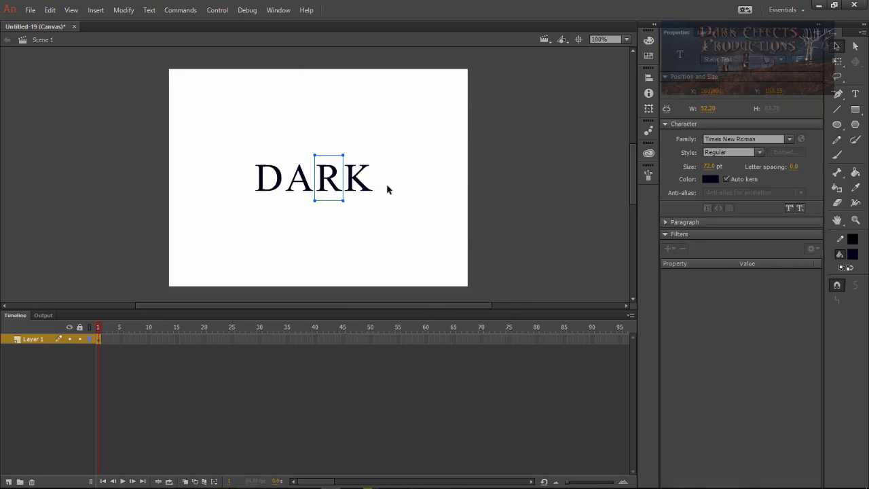
{"action": "key", "text": "F8"}
{"action": "type", "text": "R"}
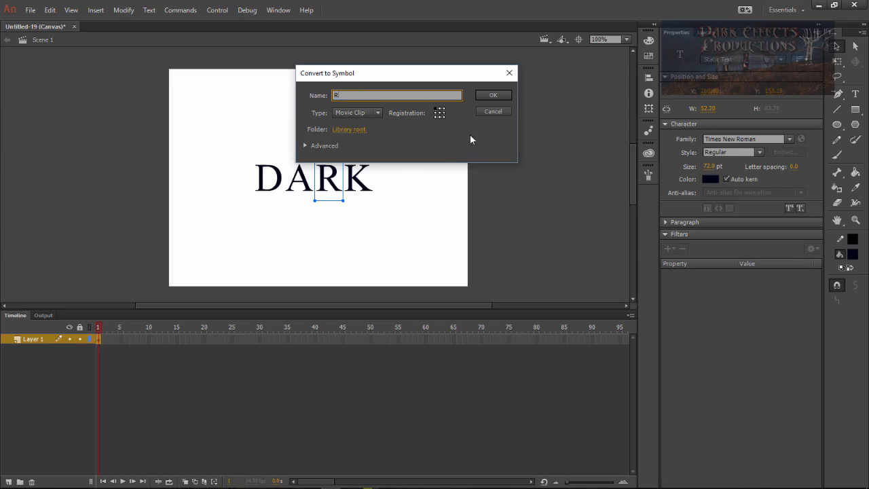
{"action": "left_click", "coordinate": [491, 95]}
Convert the letter A to a movie clip symbol named A
{"action": "left_click", "coordinate": [309, 190]}
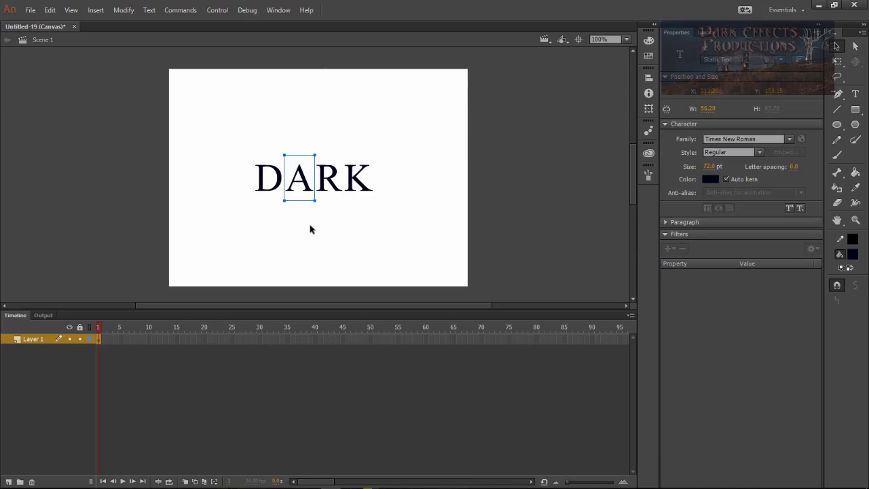
{"action": "key", "text": "F8"}
{"action": "type", "text": "A"}
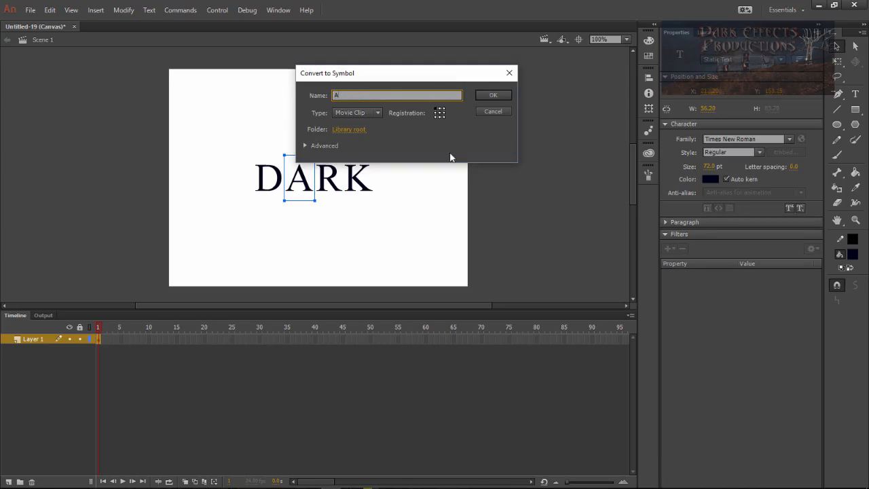
{"action": "left_click", "coordinate": [491, 95]}
Convert the letter D to a movie clip symbol named D
{"action": "left_click", "coordinate": [276, 185]}
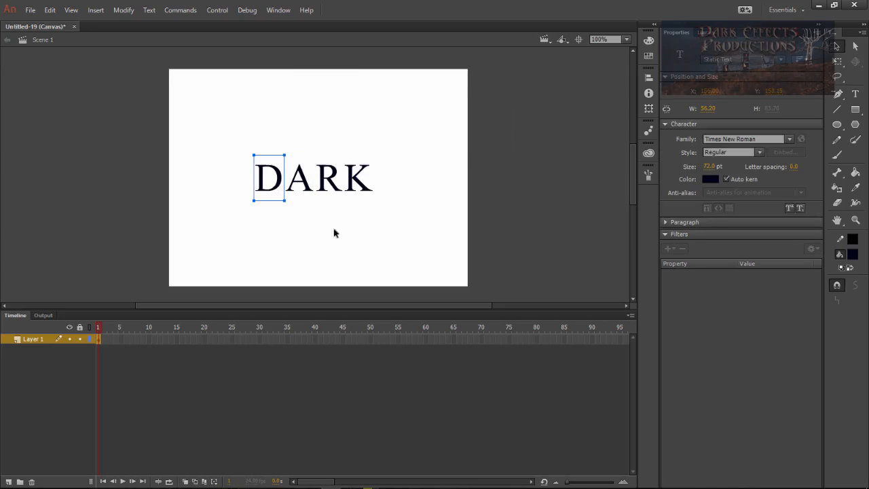
{"action": "key", "text": "F8"}
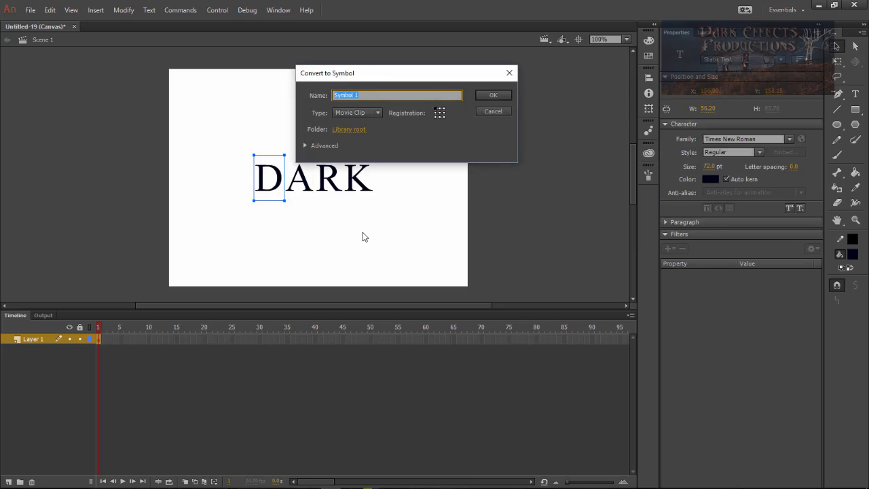
{"action": "type", "text": "D"}
{"action": "left_click", "coordinate": [498, 100]}
{"action": "left_click", "coordinate": [401, 224]}
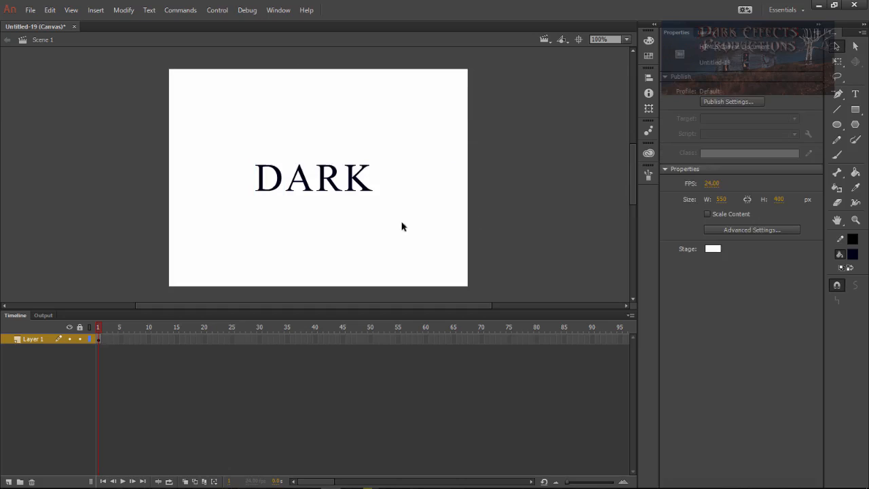
Distribute the four letter movie clips D, A, R and K to separate layers and show the timeline again
{"action": "left_click_drag", "start_coordinate": [385, 206], "coordinate": [227, 149]}
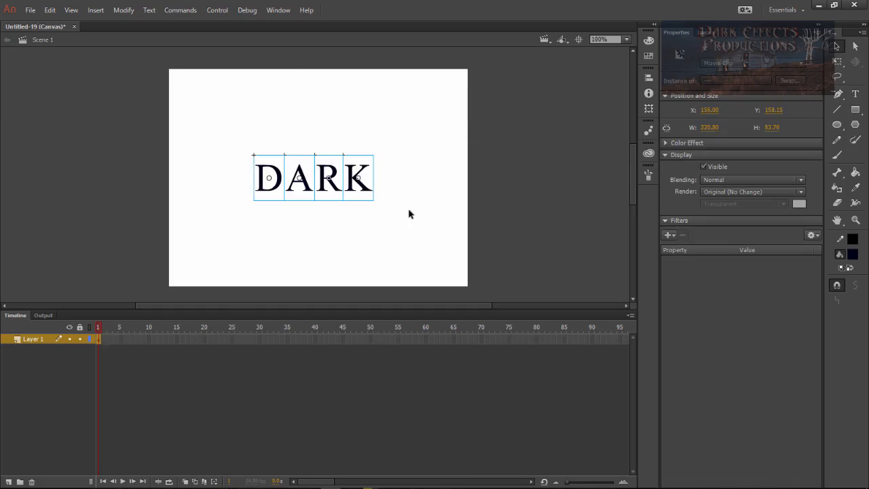
{"action": "right_click", "coordinate": [362, 195]}
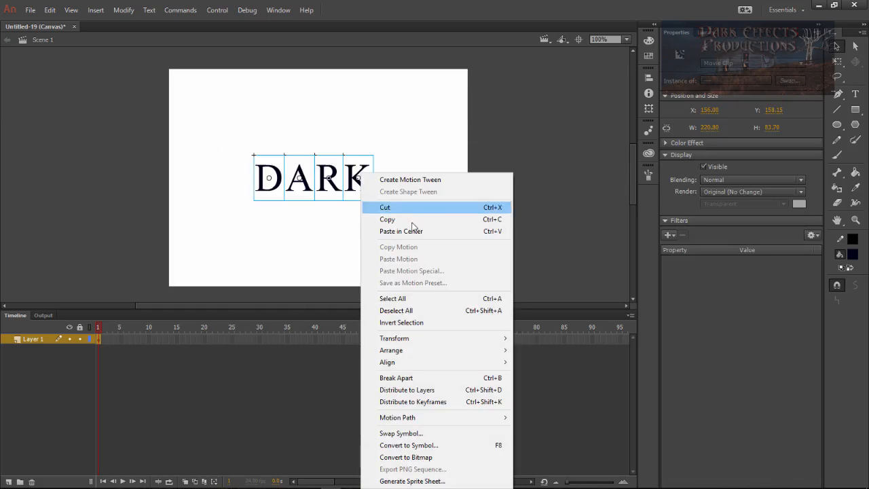
{"action": "left_click", "coordinate": [424, 392]}
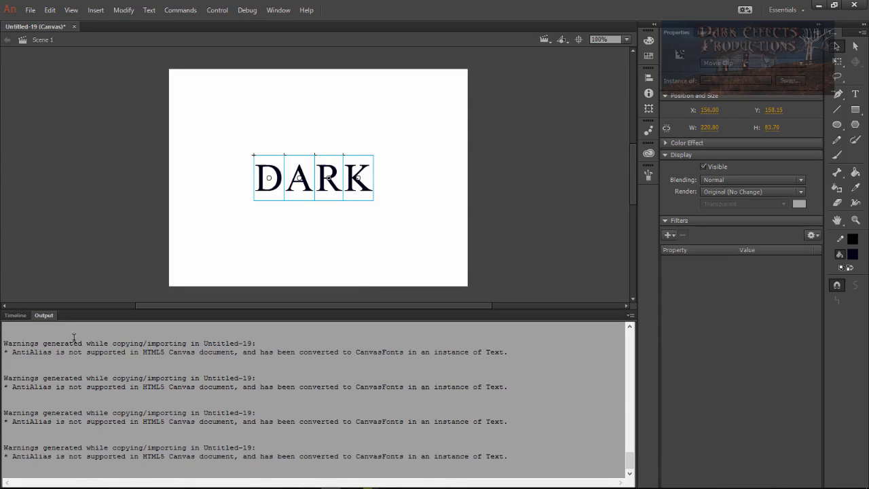
{"action": "left_click", "coordinate": [15, 316]}
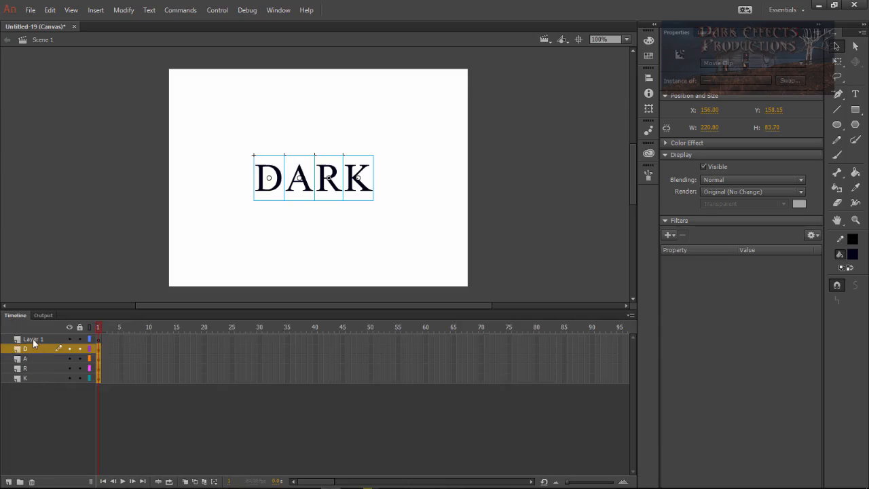
Hide the empty Layer 1 in the timeline
{"action": "left_click", "coordinate": [38, 337]}
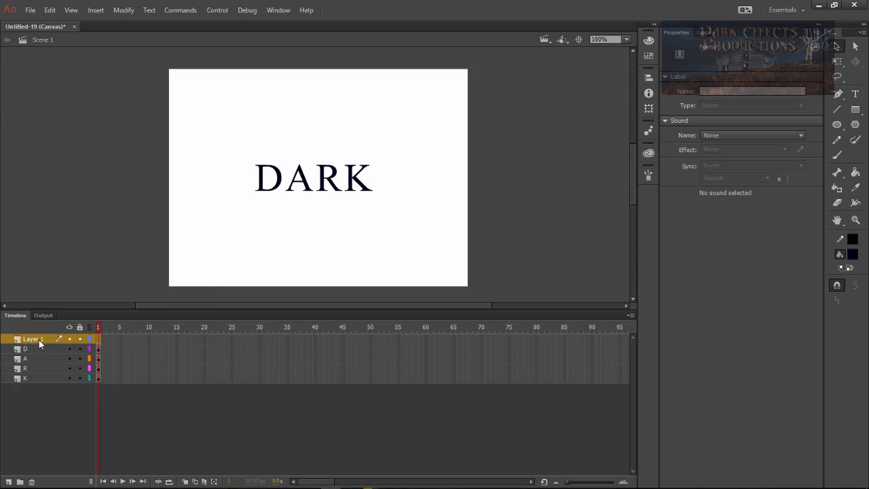
{"action": "right_click", "coordinate": [39, 340]}
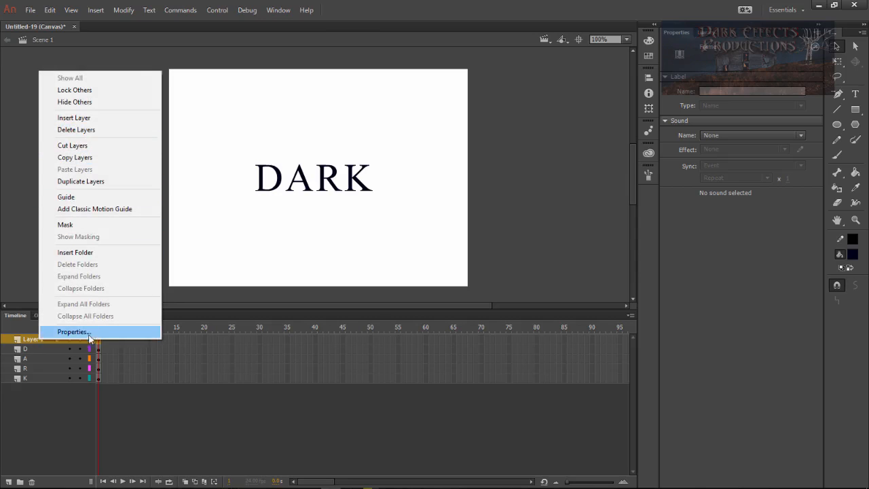
{"action": "left_click", "coordinate": [66, 386]}
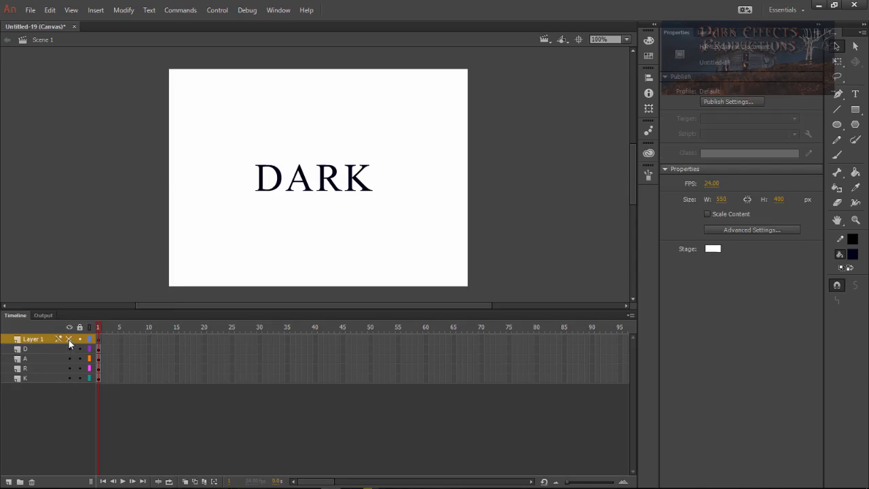
Insert frames on the D, A, R and K layers to extend them to frame 35
{"action": "left_click", "coordinate": [46, 349]}
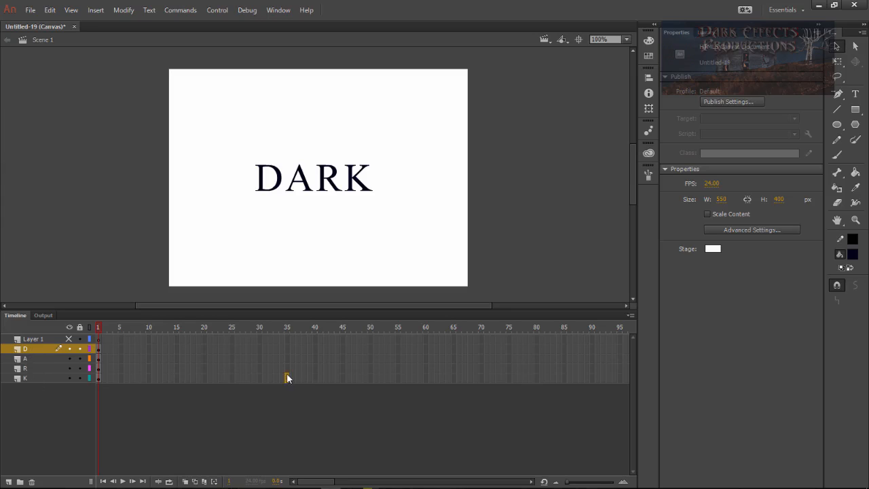
{"action": "left_click_drag", "start_coordinate": [288, 348], "coordinate": [288, 349]}
{"action": "right_click", "coordinate": [289, 365]}
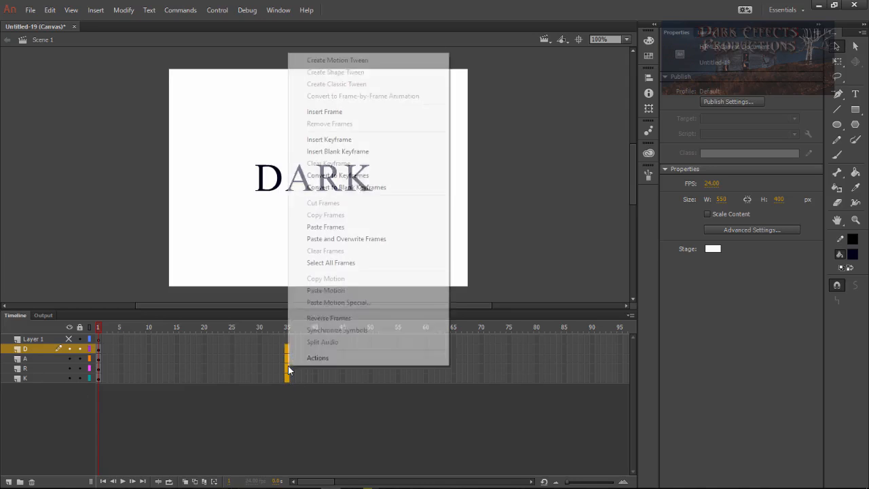
{"action": "left_click", "coordinate": [342, 112]}
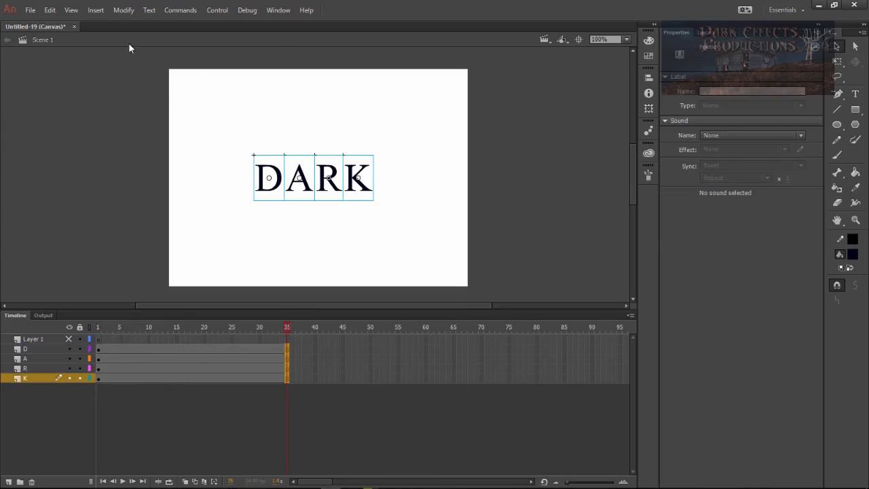
Apply a motion tween to the D, A, R and K layers together
{"action": "left_click", "coordinate": [95, 10]}
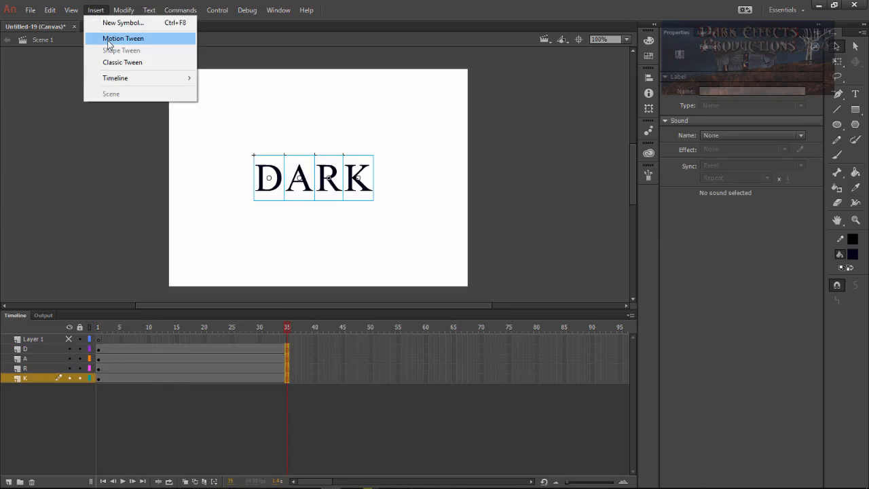
{"action": "left_click", "coordinate": [109, 42]}
{"action": "left_click", "coordinate": [259, 438]}
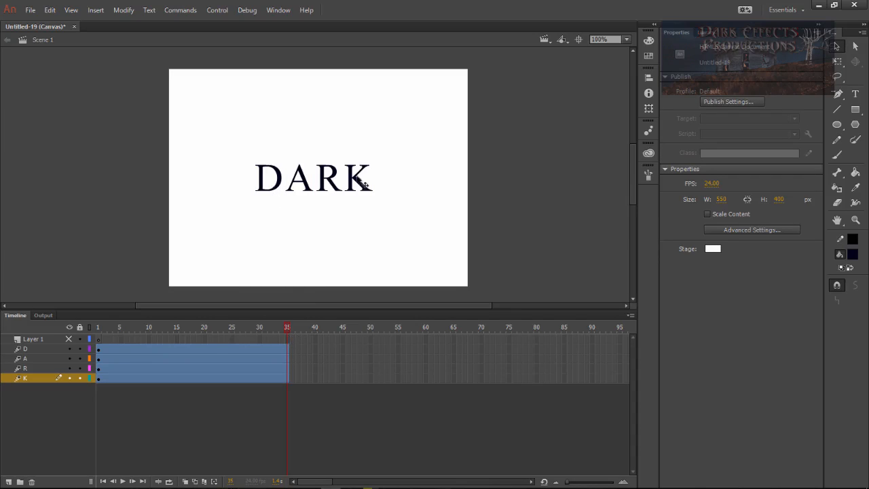
Stagger the tween spans to start at frames 3 (D), 7 (A), 10 (R) and 12 (K), and trim them all to end at frame 37
{"action": "left_click", "coordinate": [38, 348]}
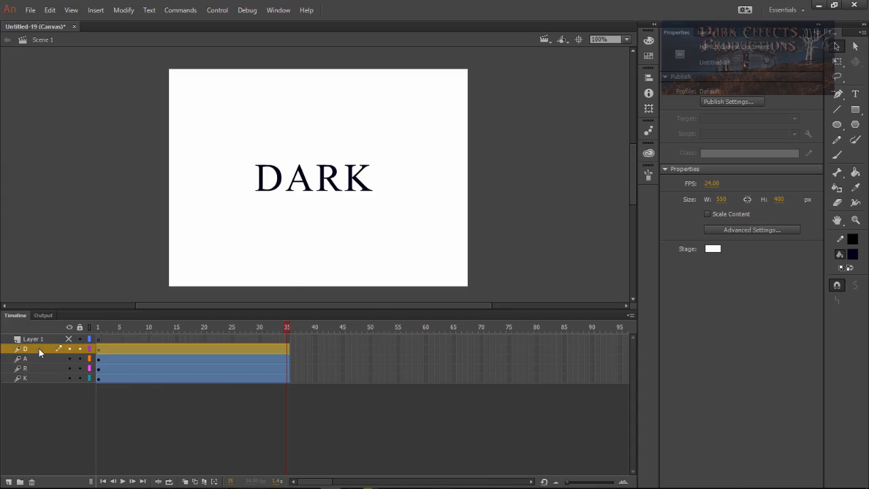
{"action": "left_click_drag", "start_coordinate": [116, 351], "coordinate": [167, 369]}
{"action": "left_click", "coordinate": [41, 359]}
{"action": "left_click", "coordinate": [53, 370]}
{"action": "left_click_drag", "start_coordinate": [144, 379], "coordinate": [204, 382]}
{"action": "left_click_drag", "start_coordinate": [321, 358], "coordinate": [298, 368]}
{"action": "left_click_drag", "start_coordinate": [349, 380], "coordinate": [299, 380]}
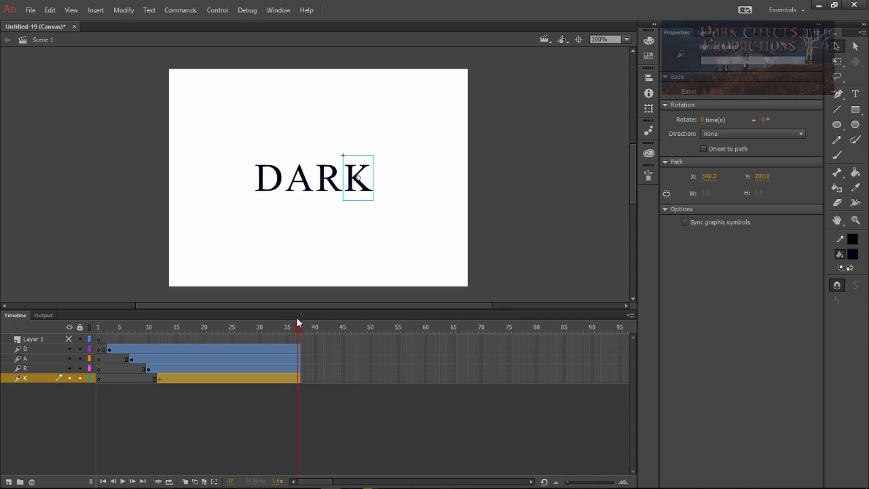
Play the animation from frame 1 several times to check the staggered appearance of the letters
{"action": "left_click_drag", "start_coordinate": [297, 320], "coordinate": [38, 326]}
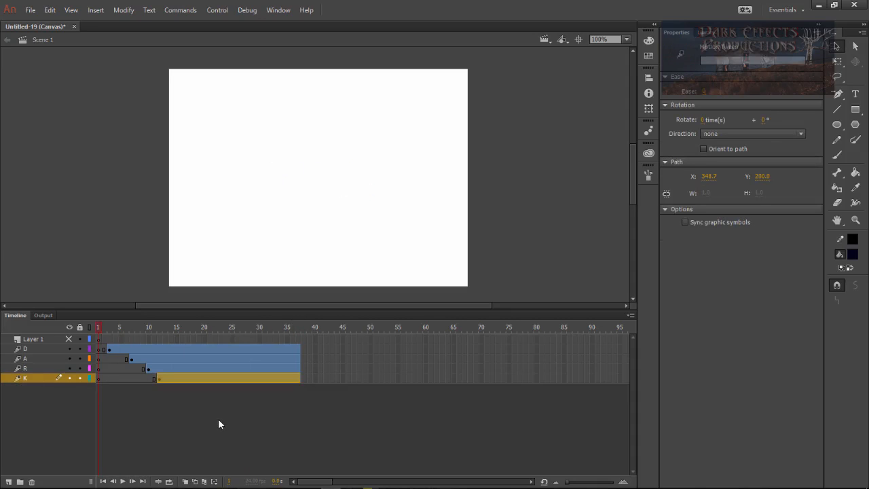
{"action": "key", "text": "Return"}
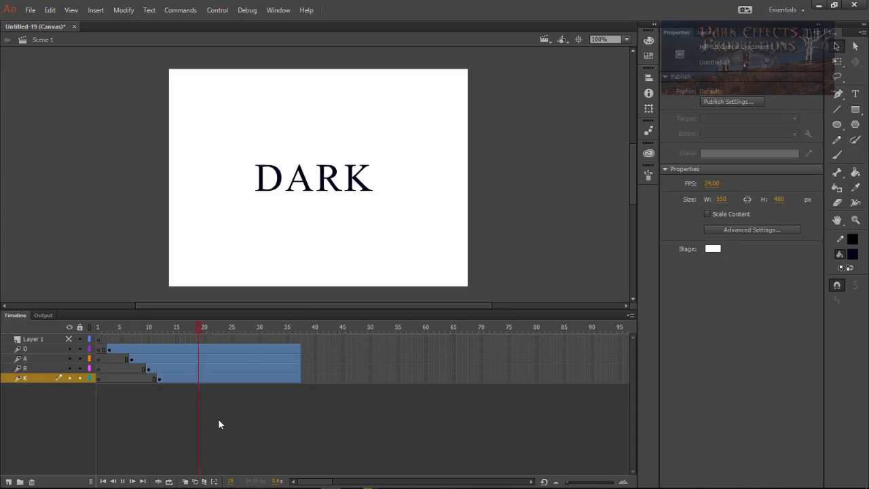
{"action": "key", "text": "Return"}
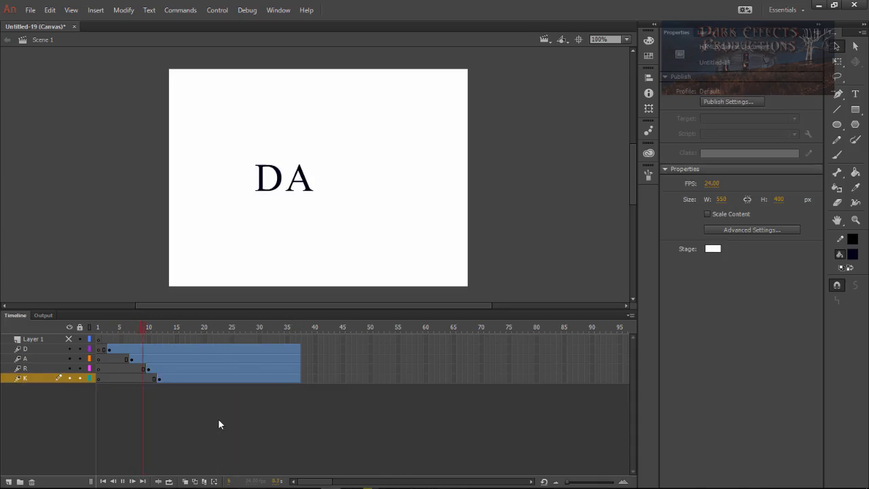
{"action": "key", "text": "Return"}
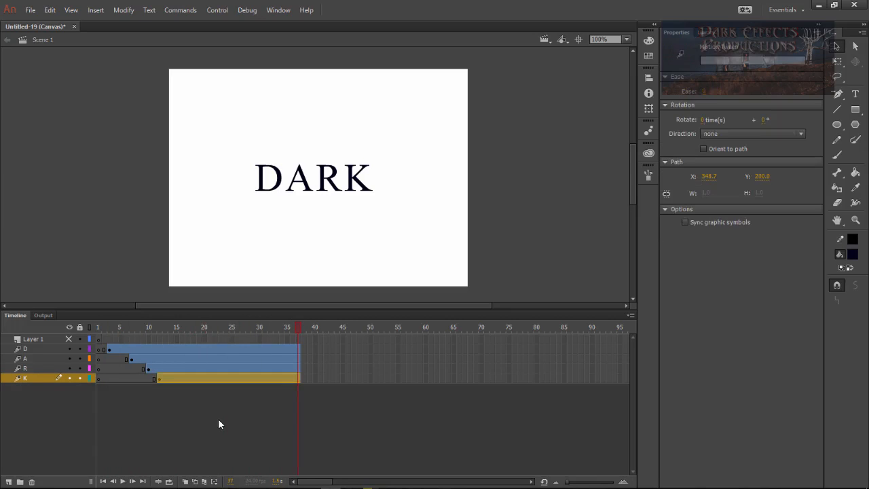
{"action": "key", "text": "Return"}
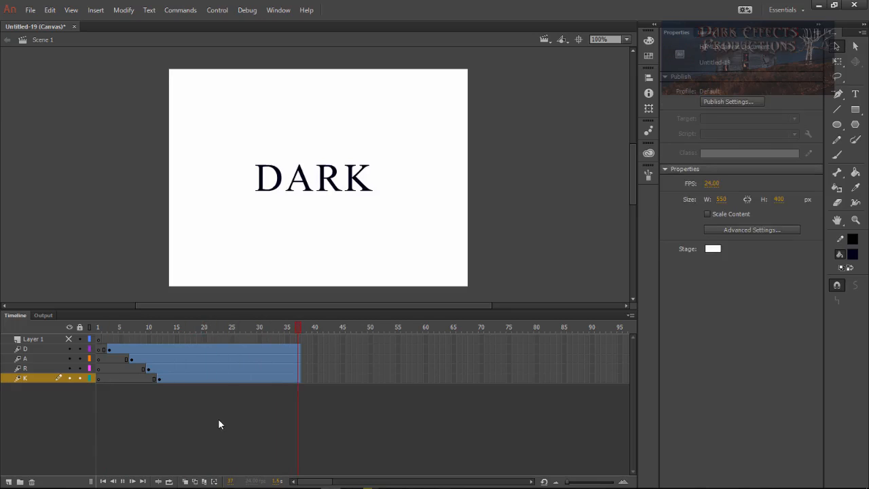